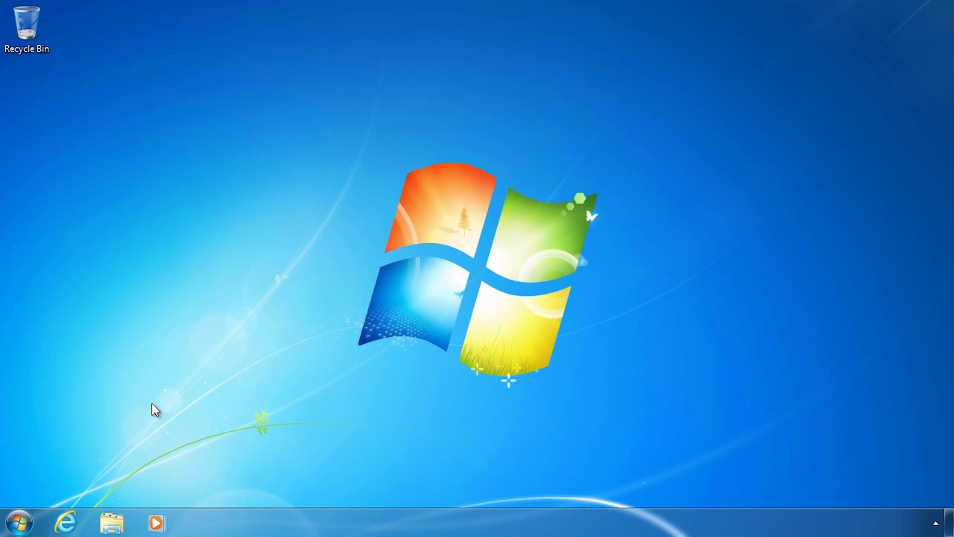
Step: Launch Backup and Restore from All Programs > Maintenance and begin 'Set up backup'
click(20, 521)
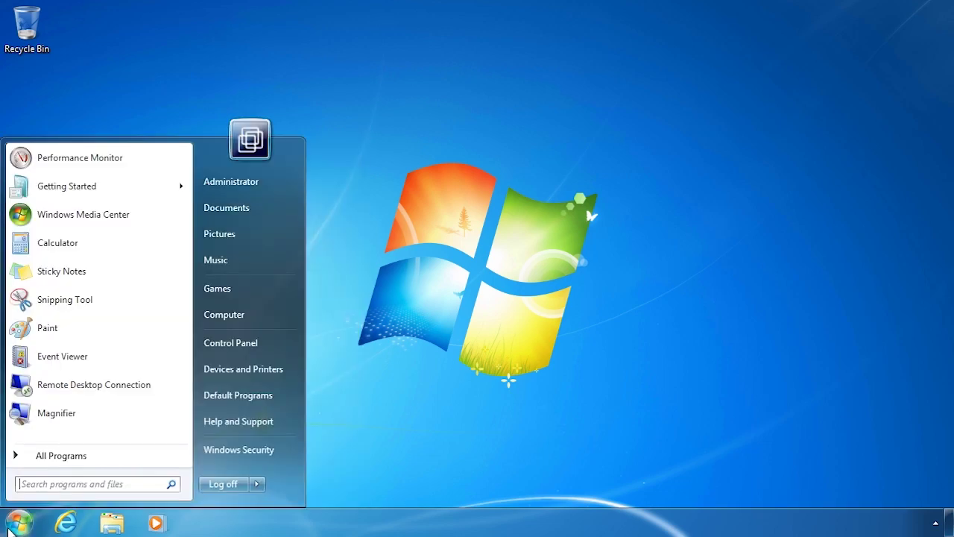
click(21, 457)
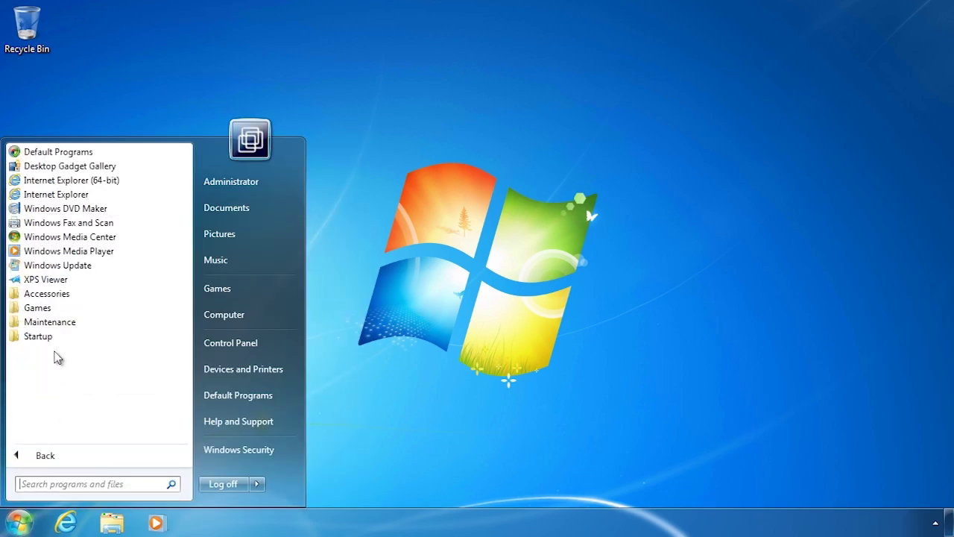
click(33, 324)
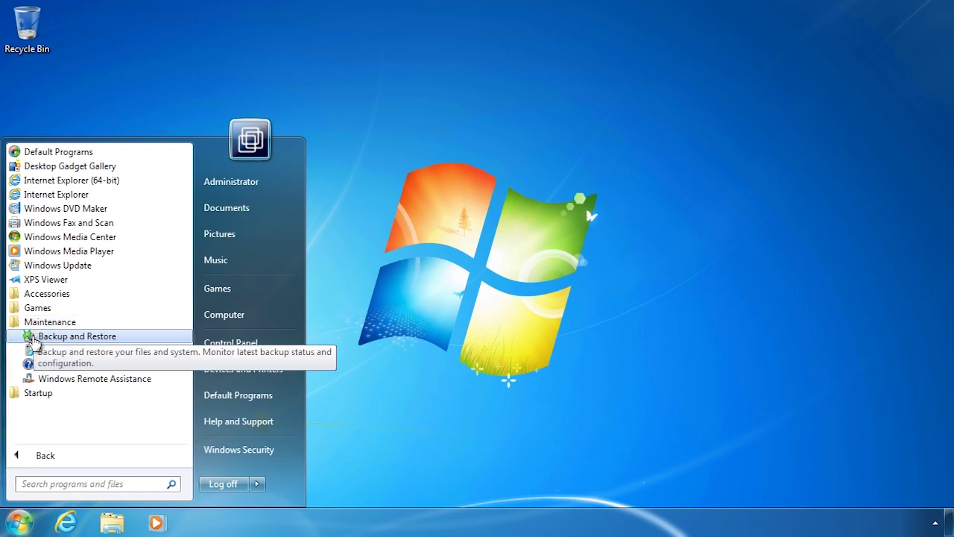
click(109, 339)
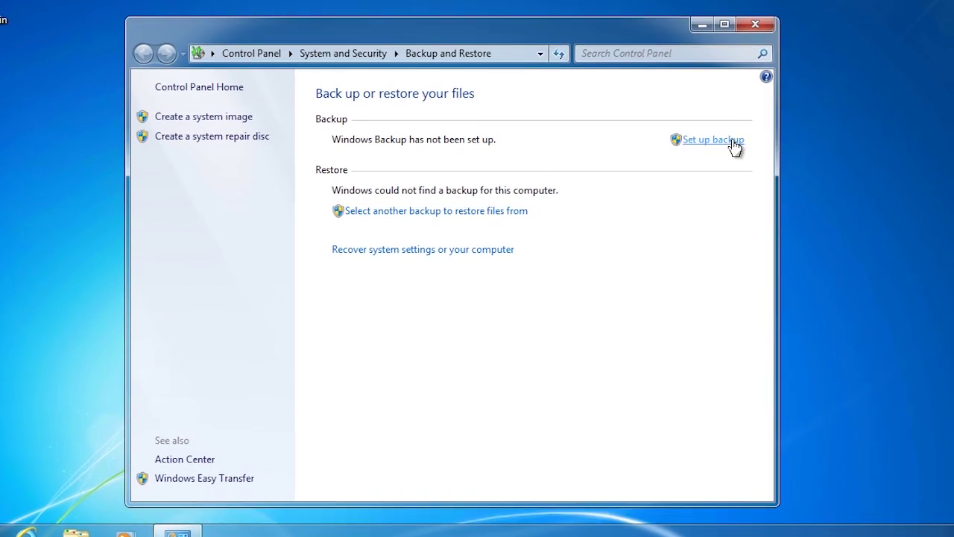
click(692, 142)
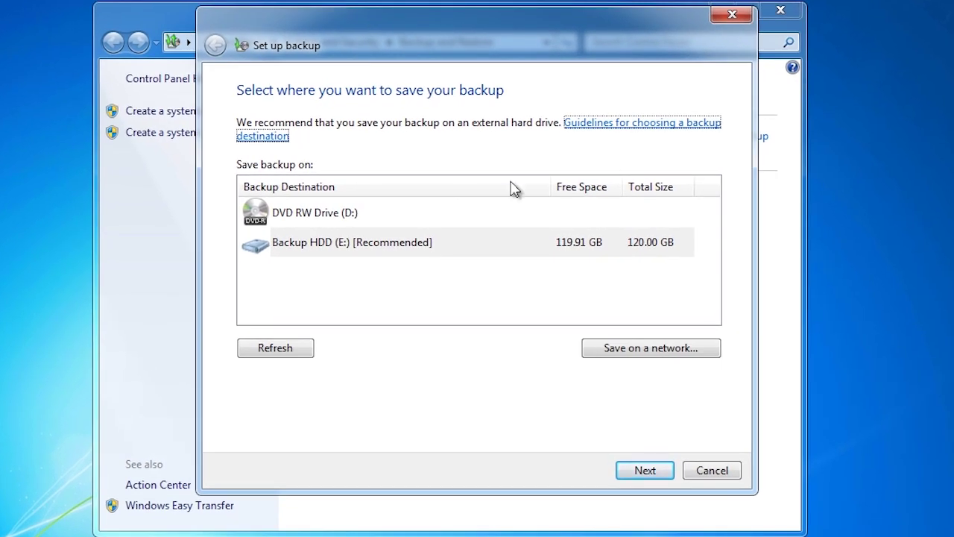
Step: Select Backup HDD (E:) as the destination, checking and cancelling the network-location option
click(339, 218)
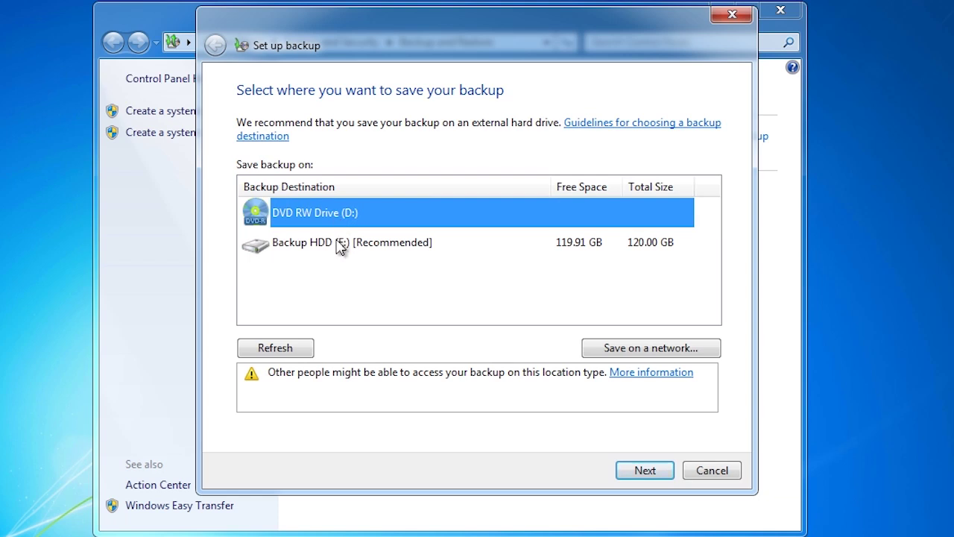
click(342, 246)
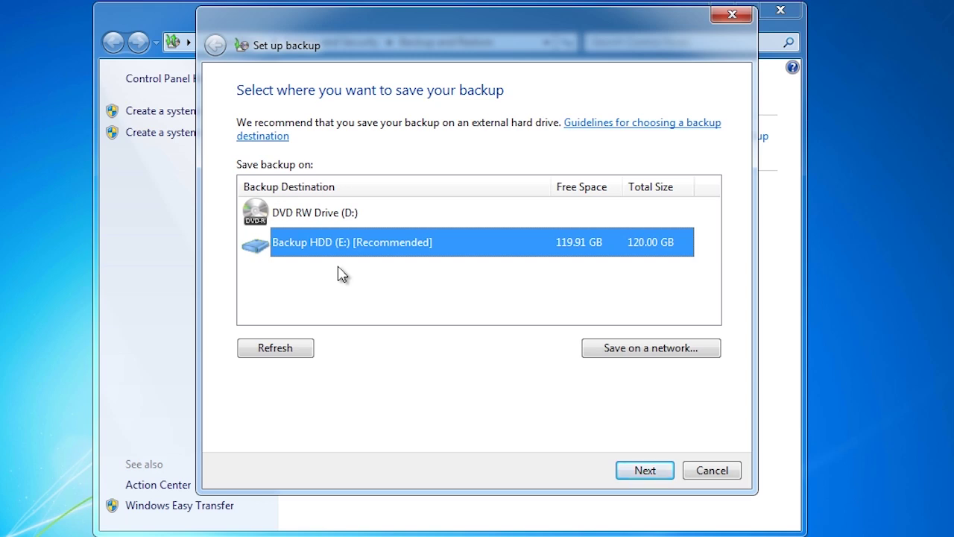
click(706, 352)
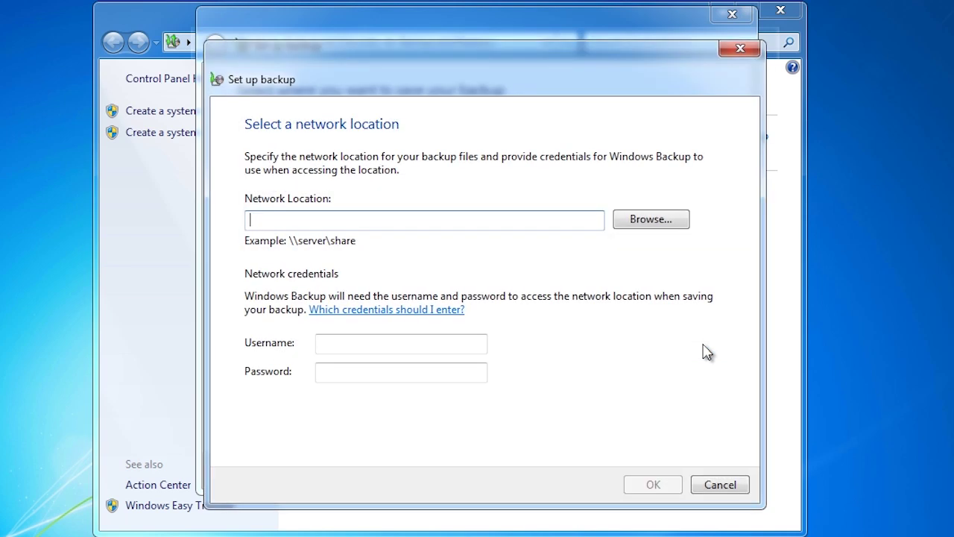
click(707, 482)
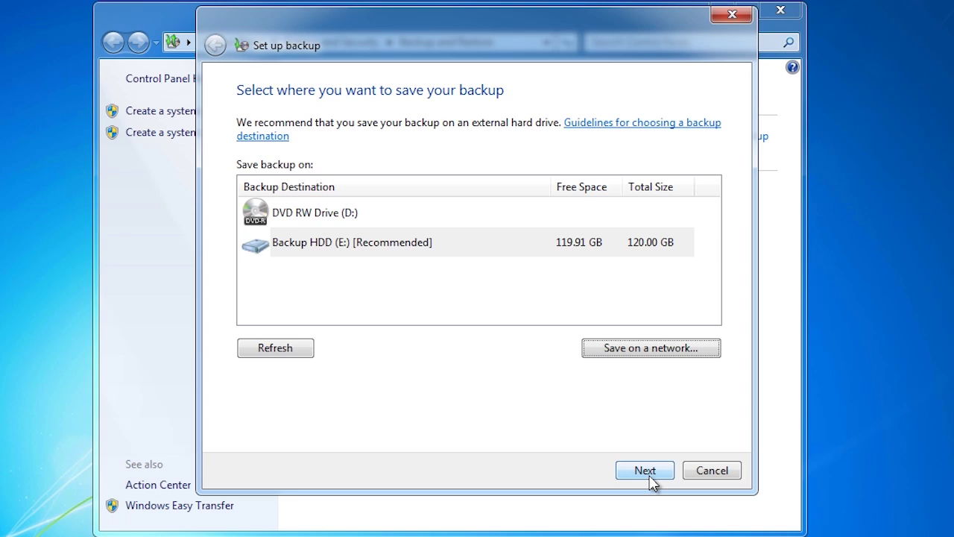
Step: Choose 'Let me choose' for the backup contents, inspect Local Disk (C:), and reach the review page
click(649, 477)
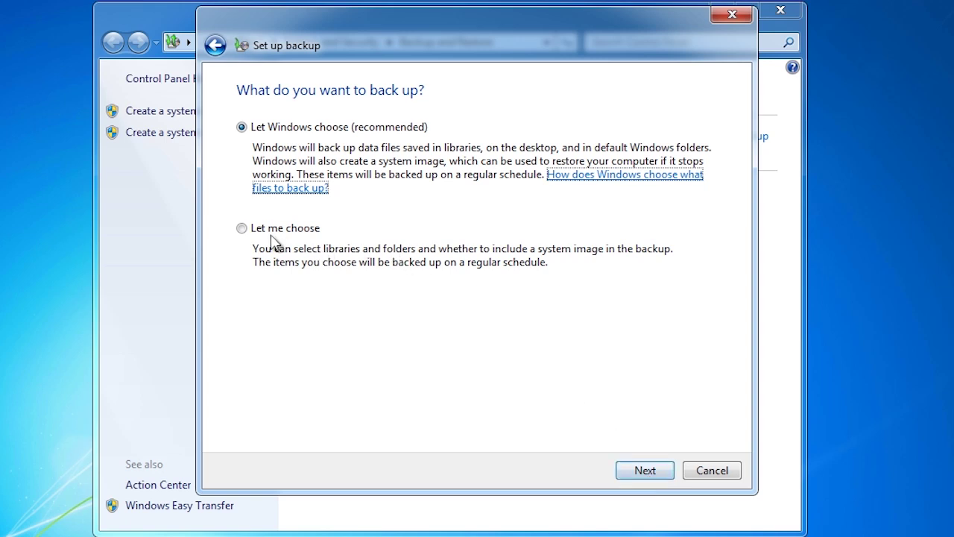
click(241, 231)
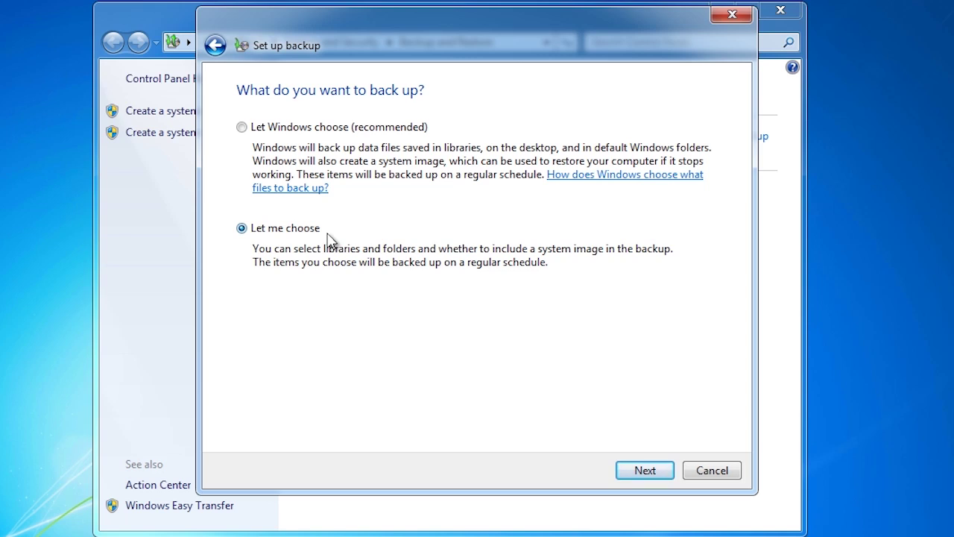
click(645, 470)
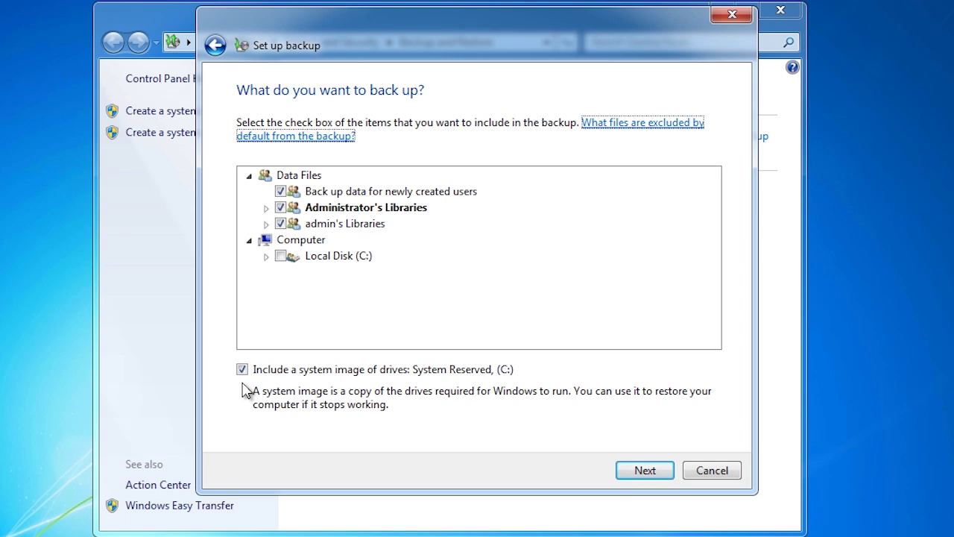
click(266, 256)
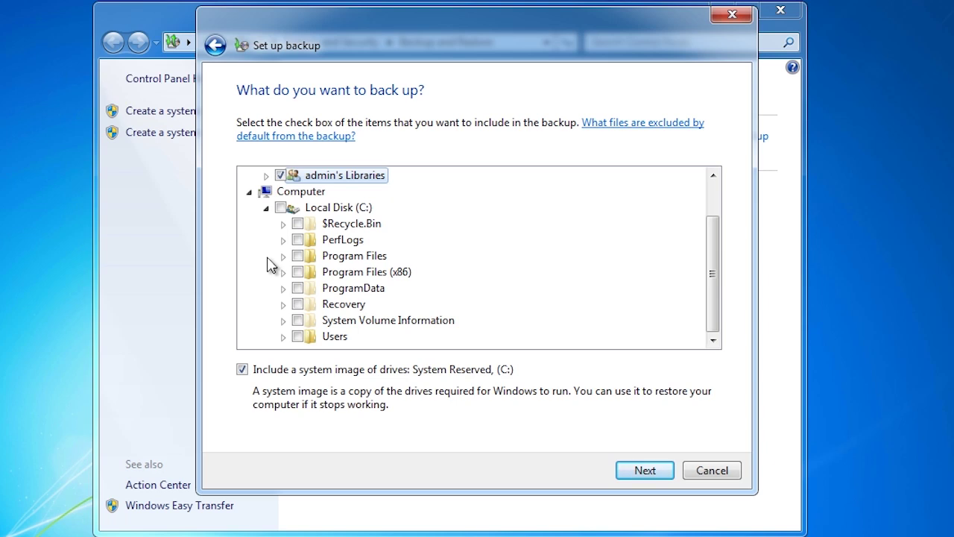
click(645, 470)
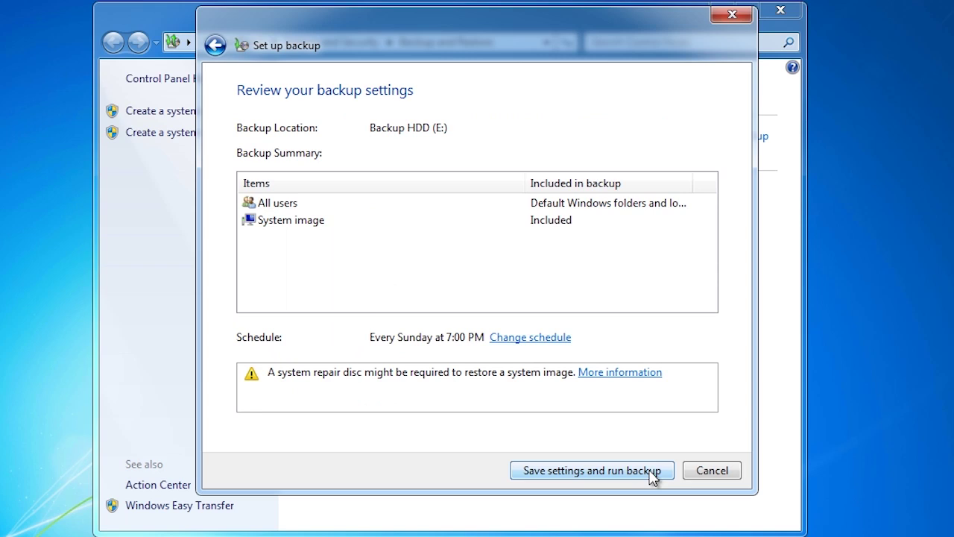
Step: Keep the every-Sunday 7:00 PM schedule, save the settings and run the backup
click(555, 338)
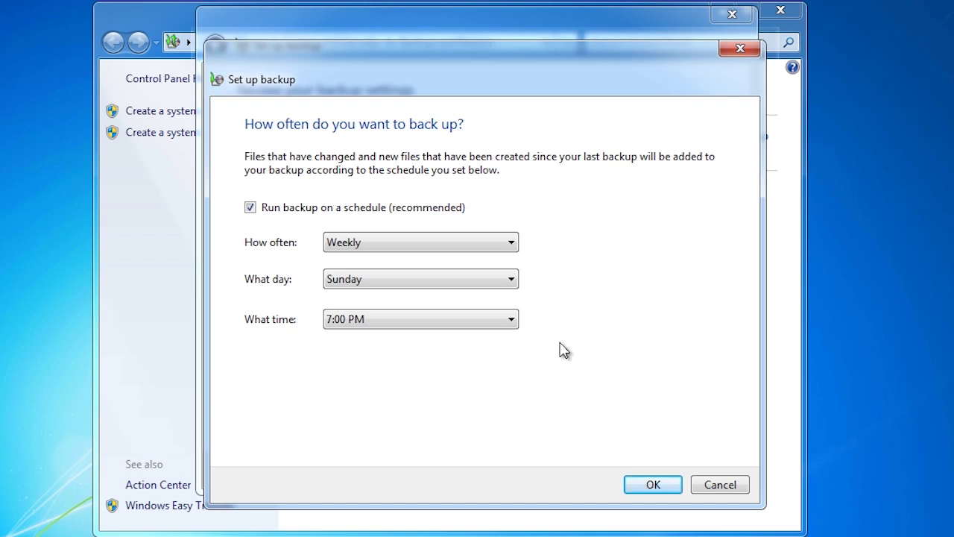
click(645, 483)
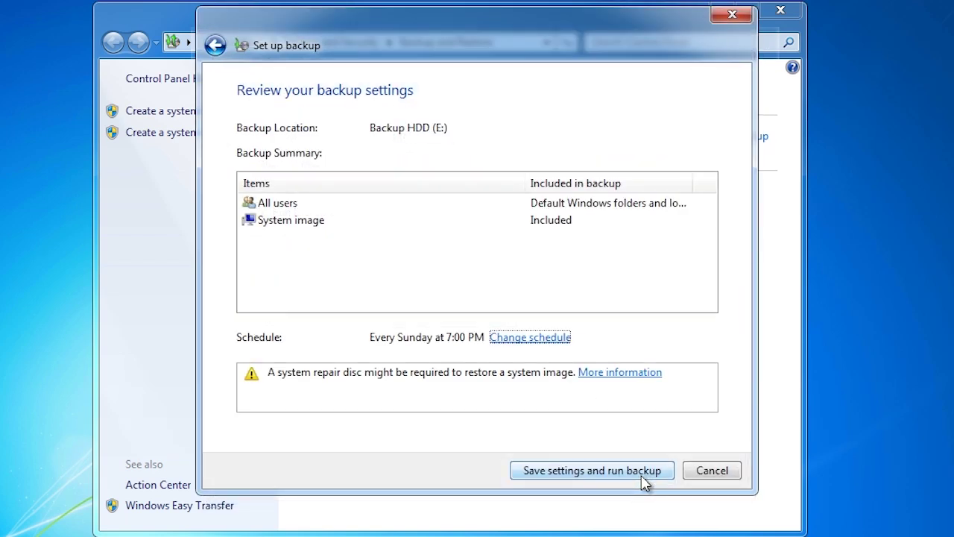
click(642, 474)
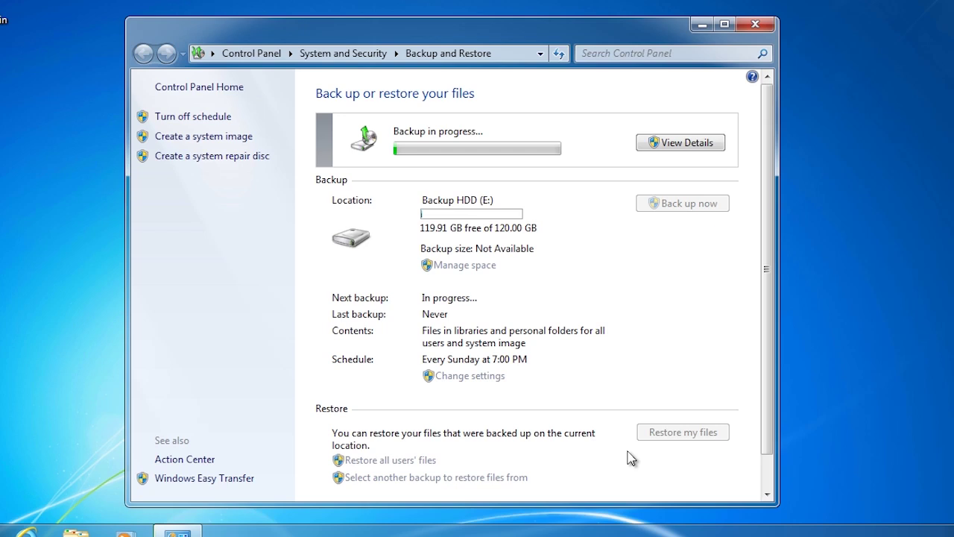
Step: Watch the backup progress, then close the completed-successfully notice showing 10.63 GB backed up
click(688, 143)
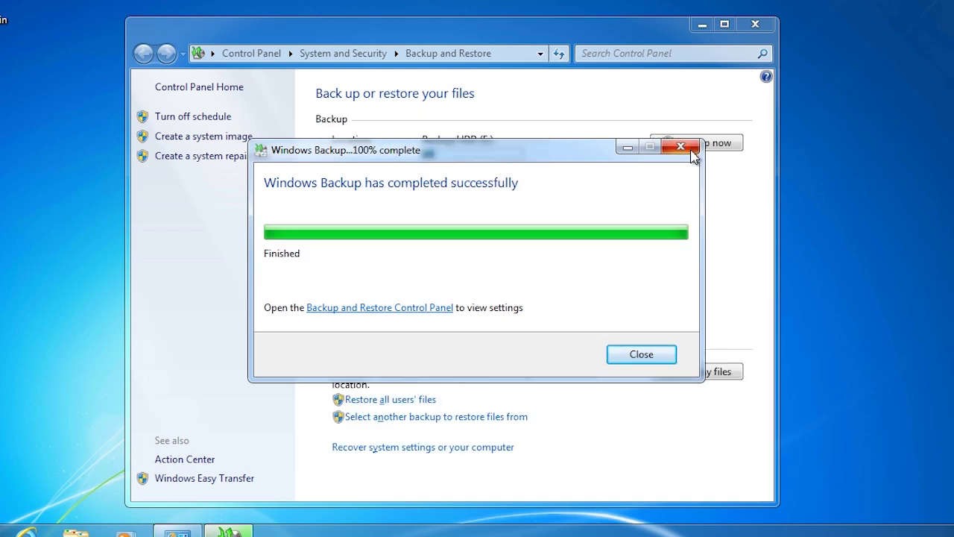
click(641, 355)
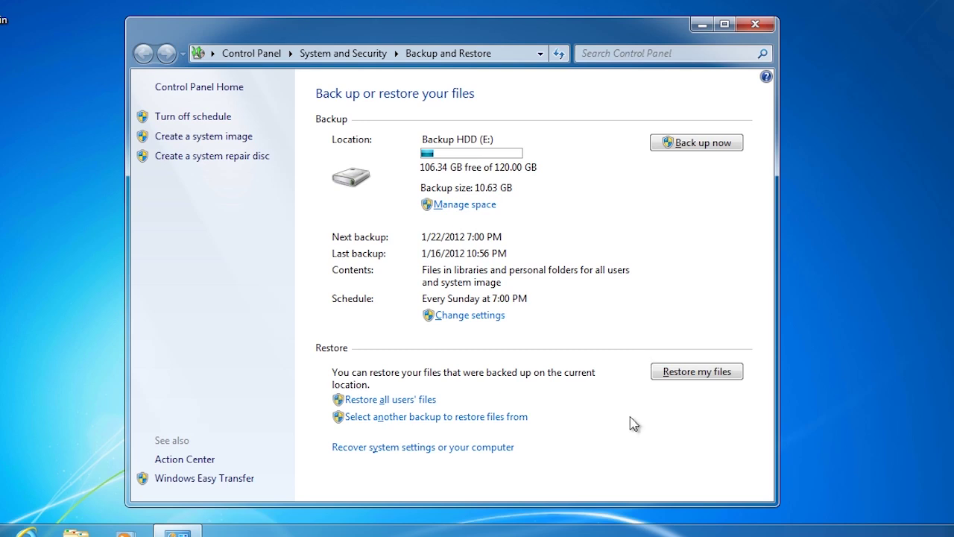
click(483, 209)
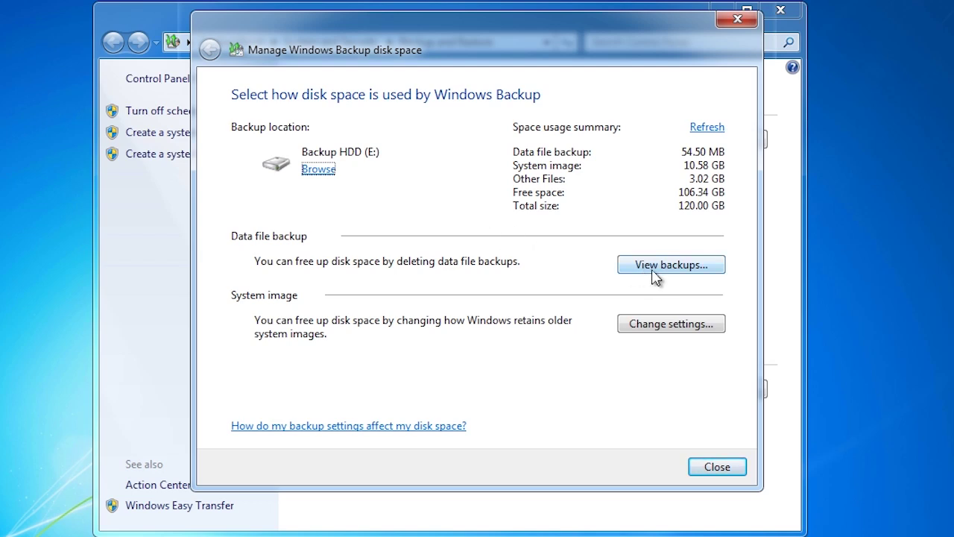
click(700, 271)
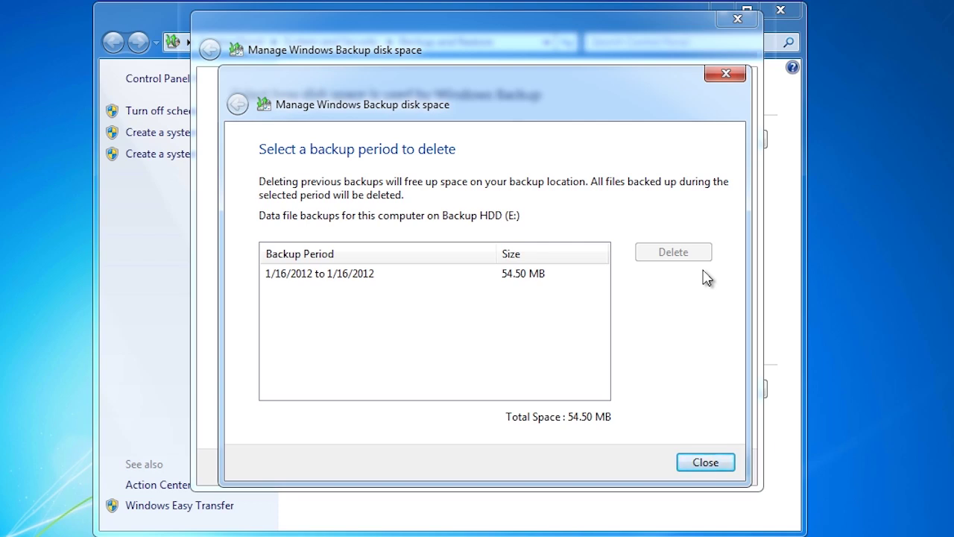
click(700, 464)
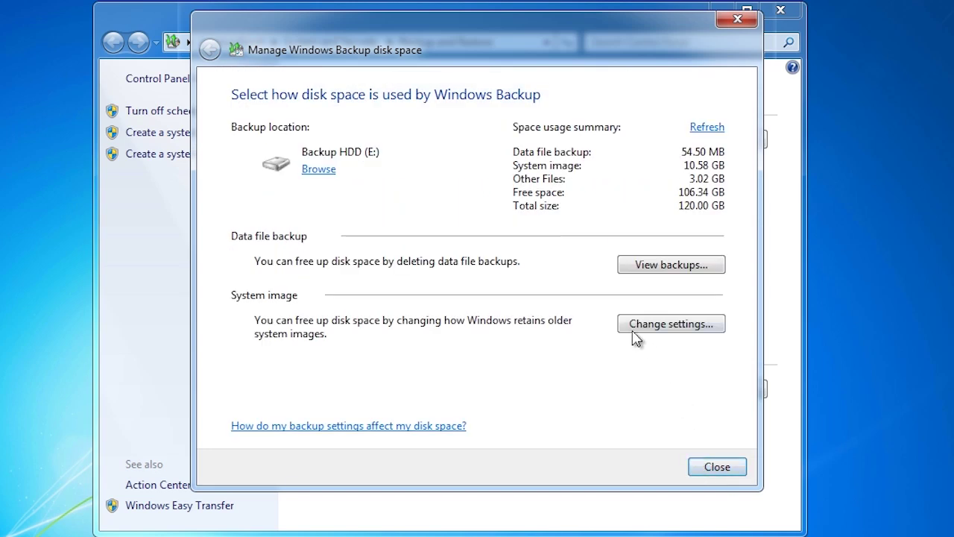
click(714, 338)
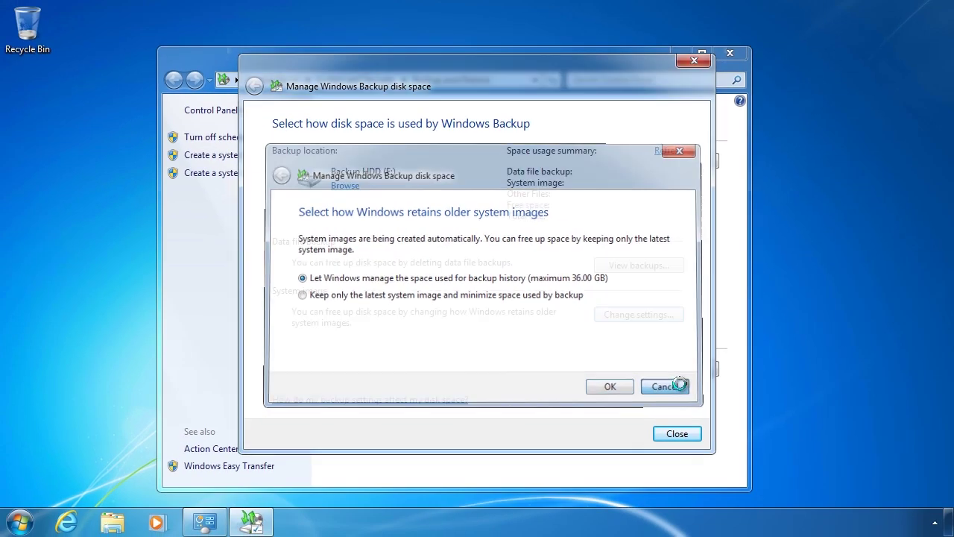
click(705, 411)
click(675, 434)
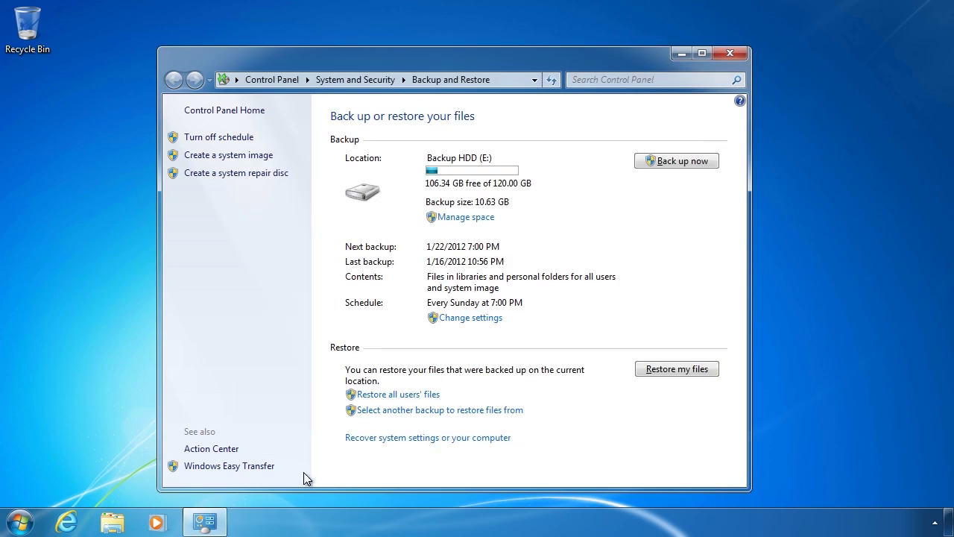
click(112, 521)
click(238, 298)
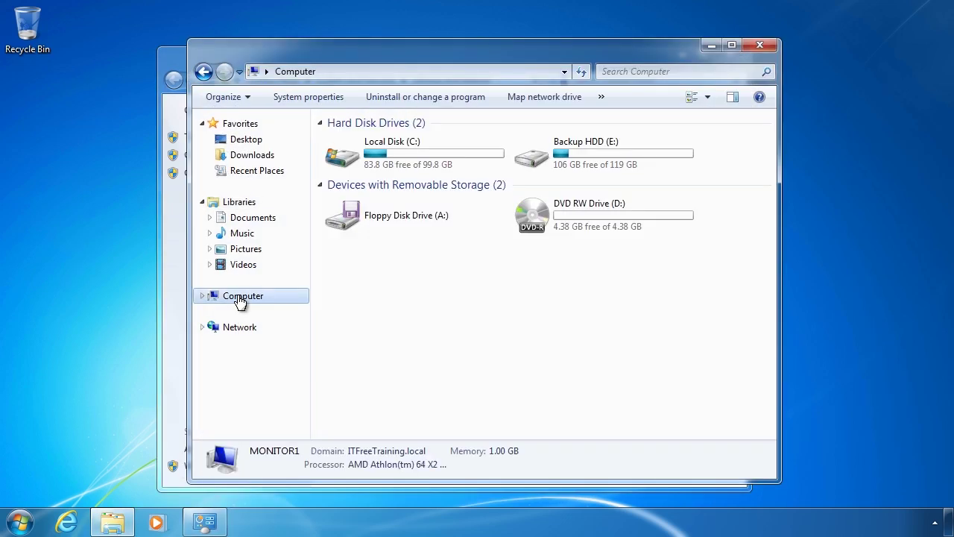
click(589, 149)
double_click(588, 147)
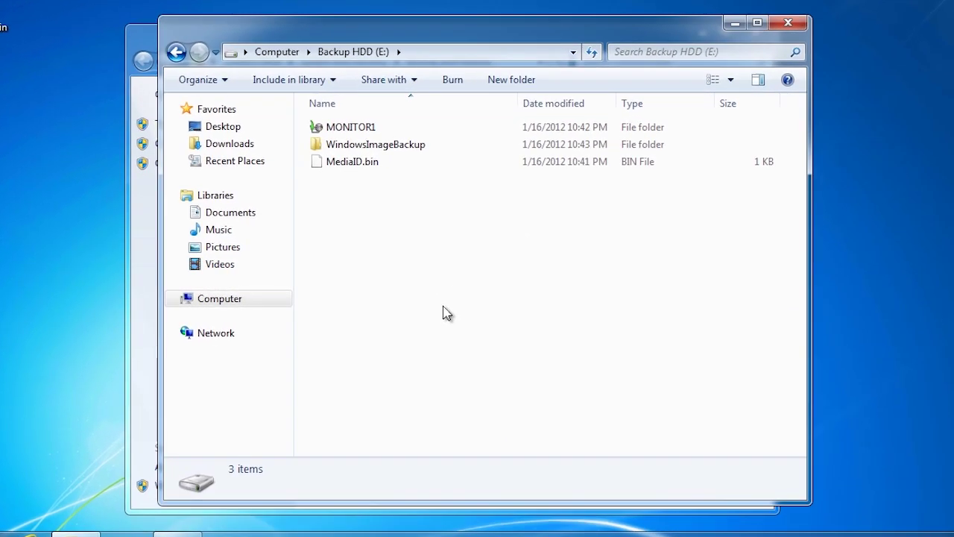
double_click(359, 146)
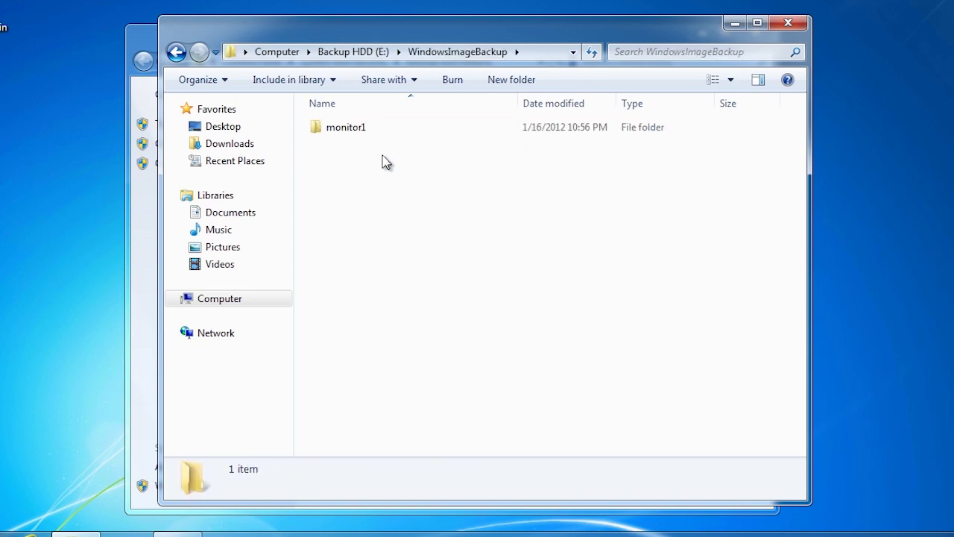
click(366, 129)
double_click(365, 135)
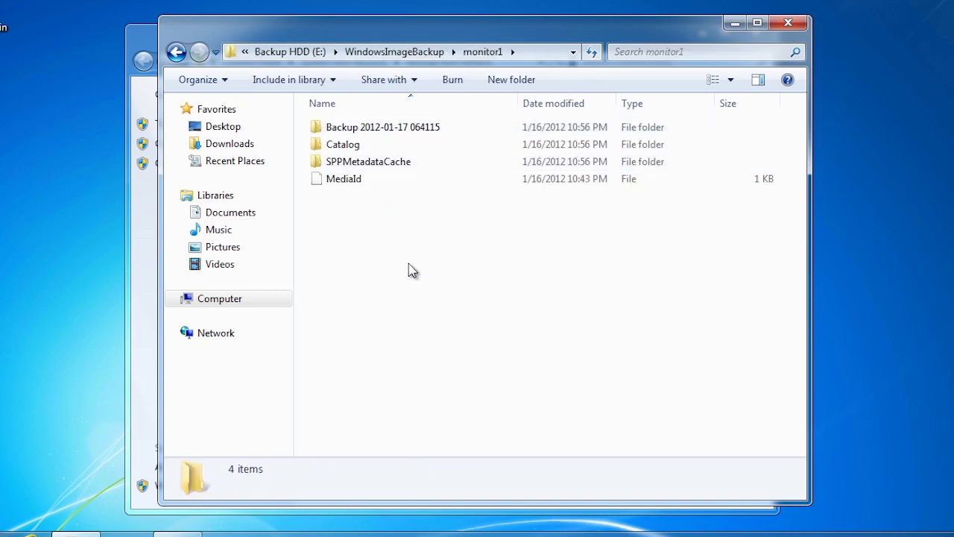
double_click(354, 128)
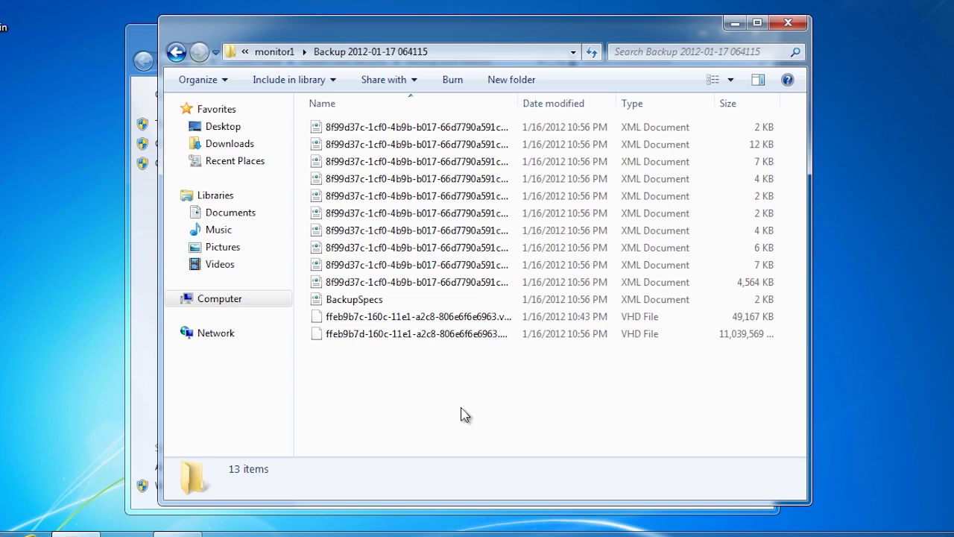
click(789, 24)
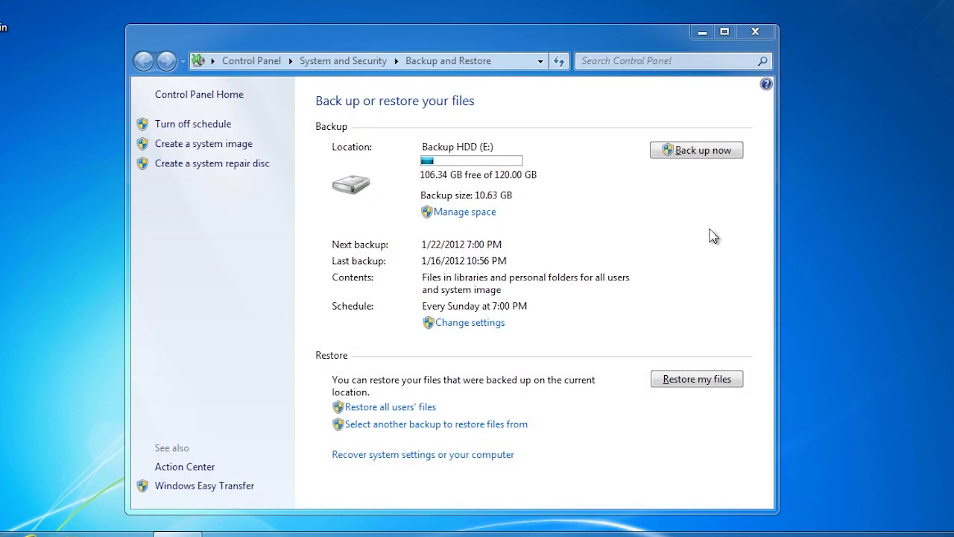
Step: Browse the Backup of C: for files to restore, down to Users > admin > Desktop
click(729, 384)
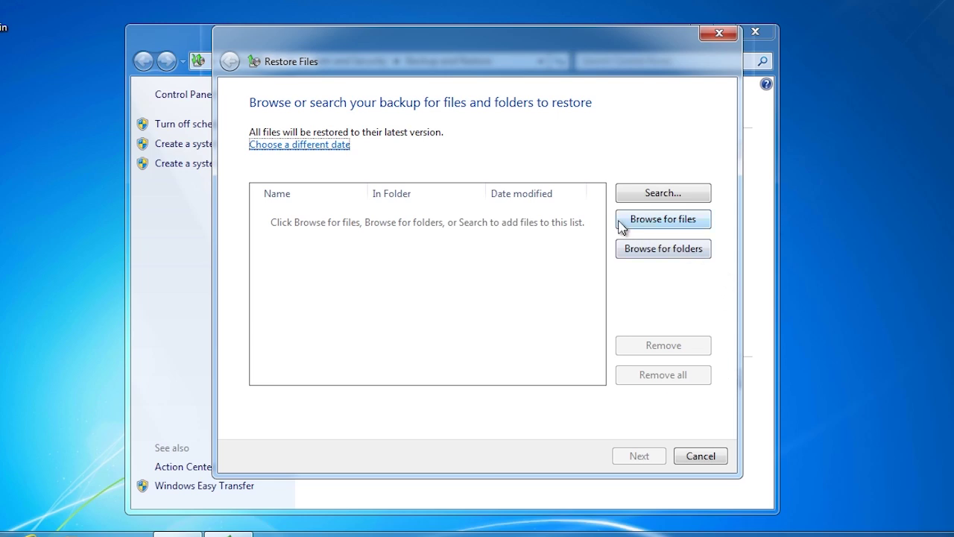
click(693, 223)
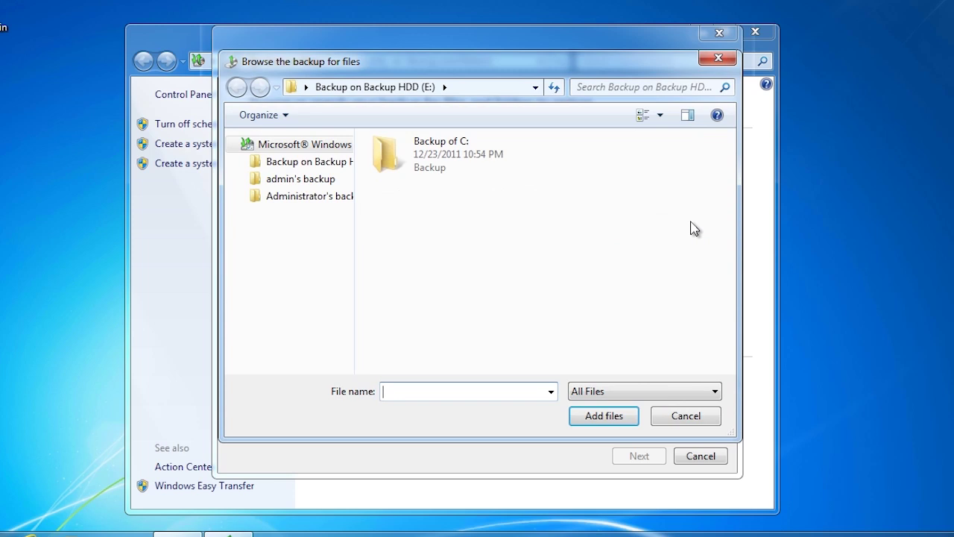
double_click(448, 170)
double_click(447, 171)
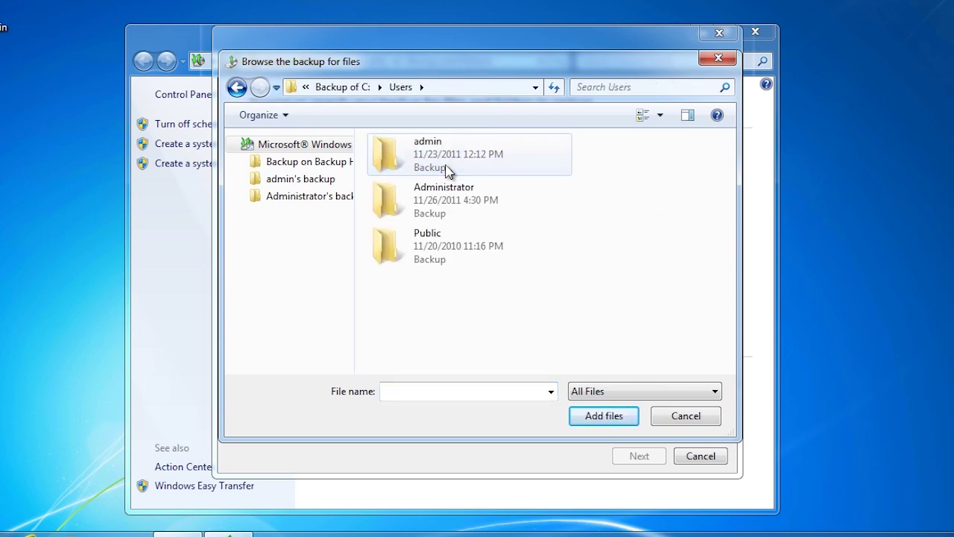
double_click(447, 171)
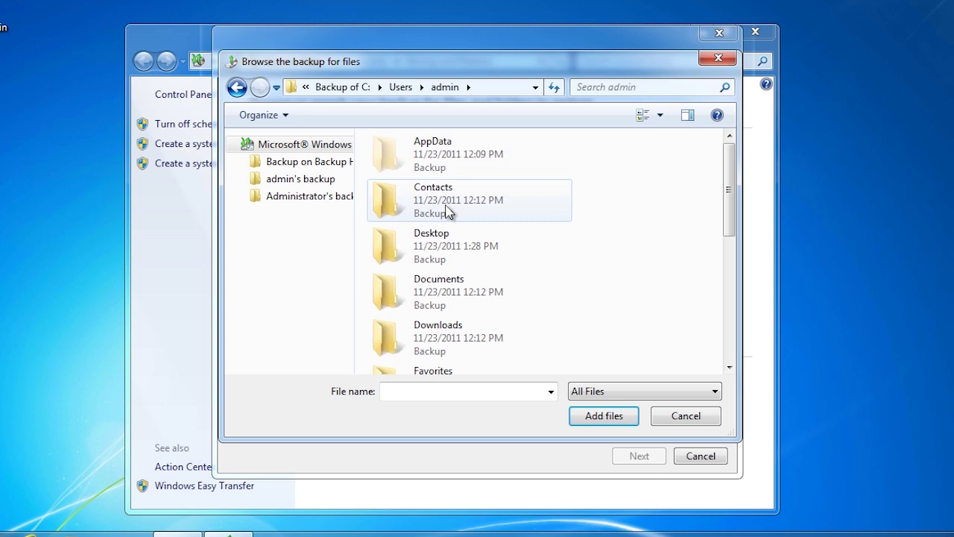
double_click(448, 247)
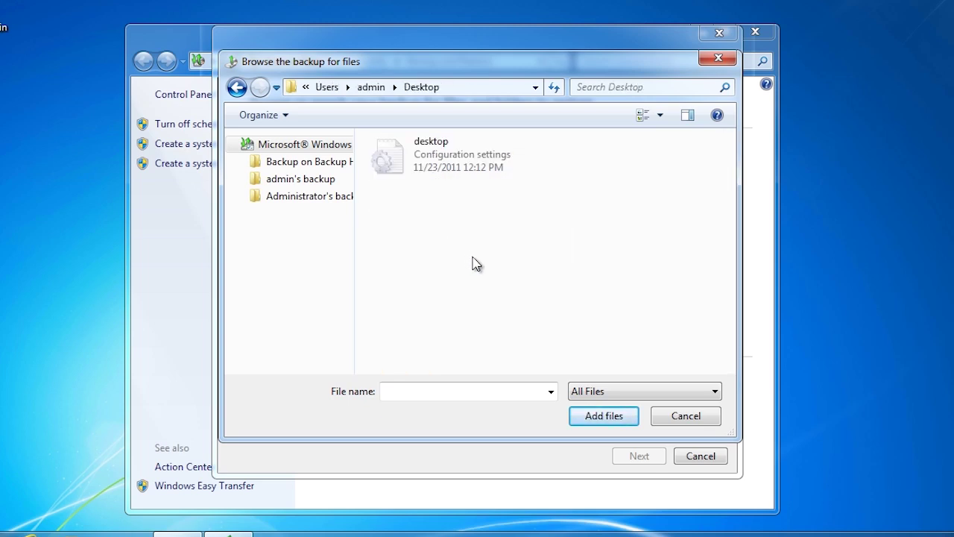